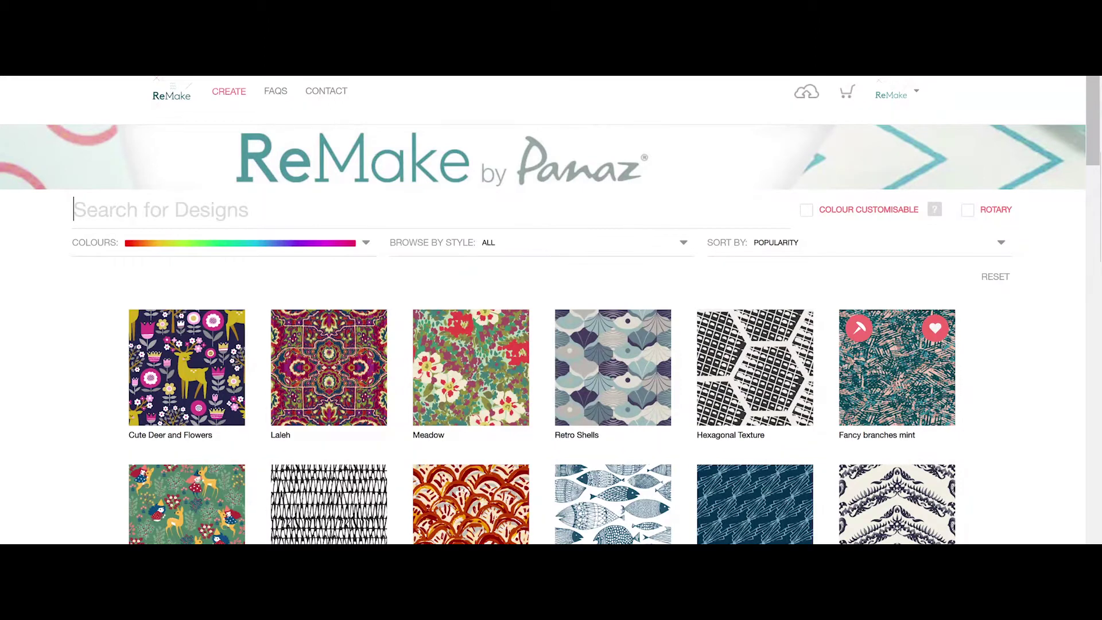
Go to the profile's Design Boards page through the ReMake account menu
click(899, 92)
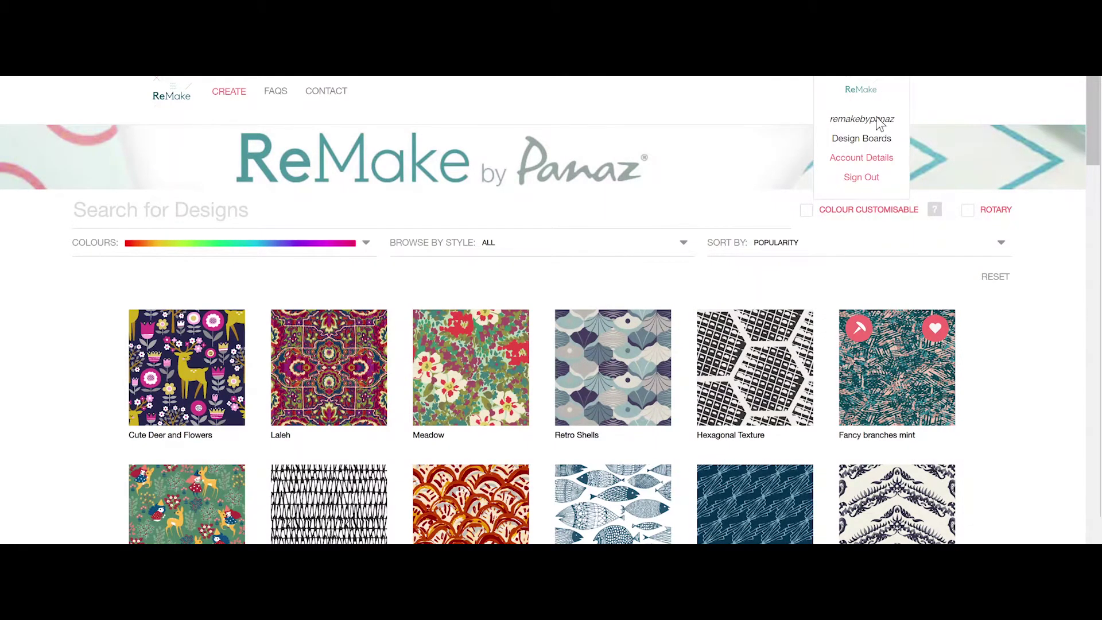
click(860, 141)
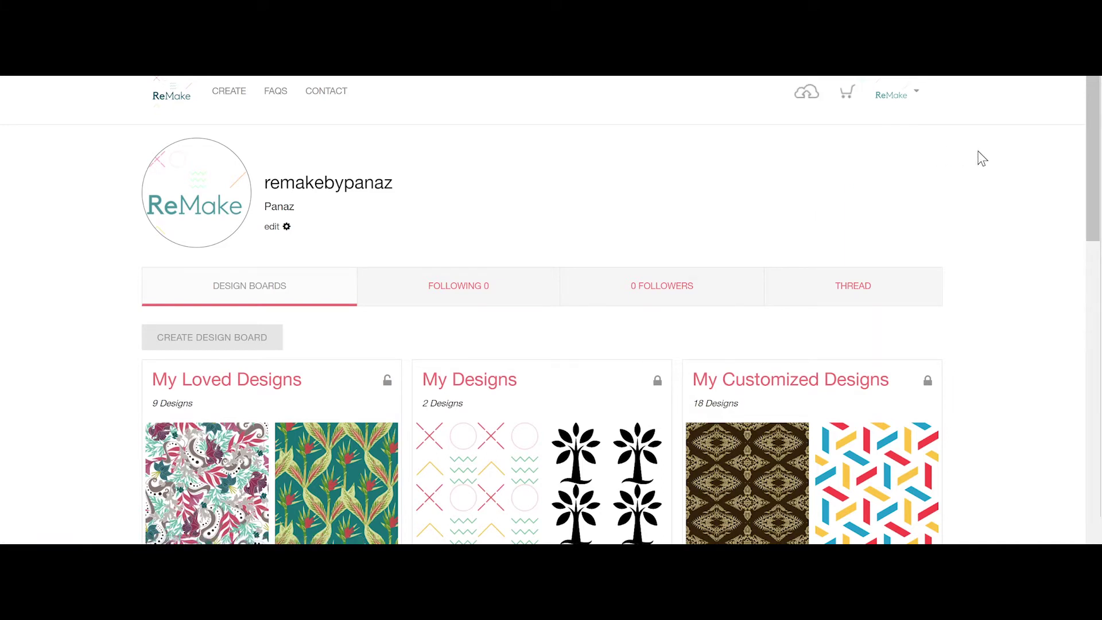
drag(1092, 155, 1093, 225)
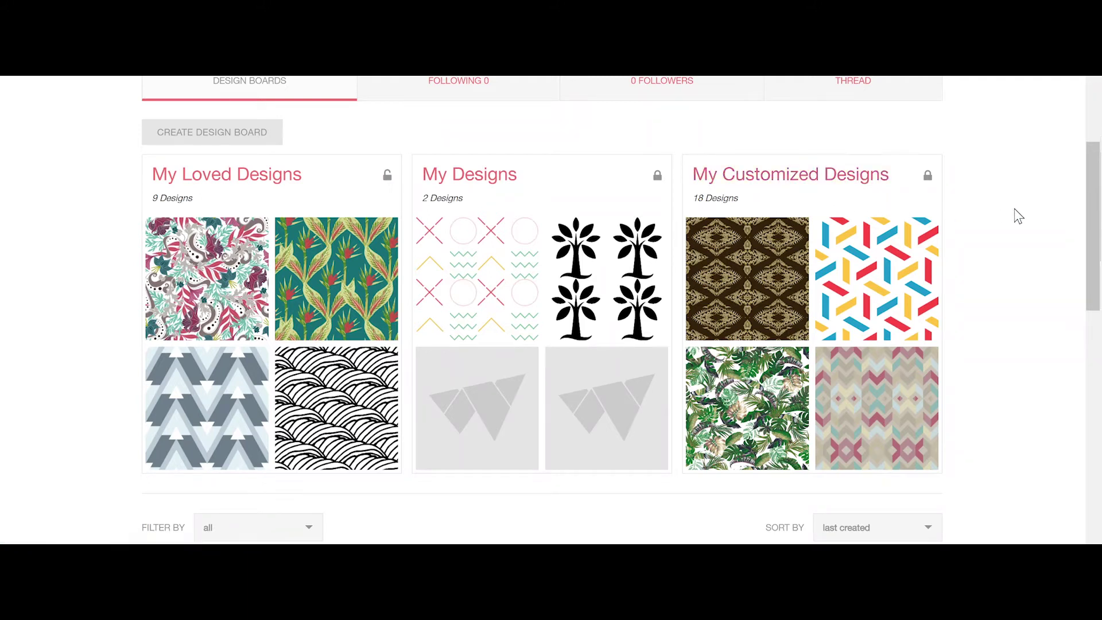
drag(1093, 221, 1085, 393)
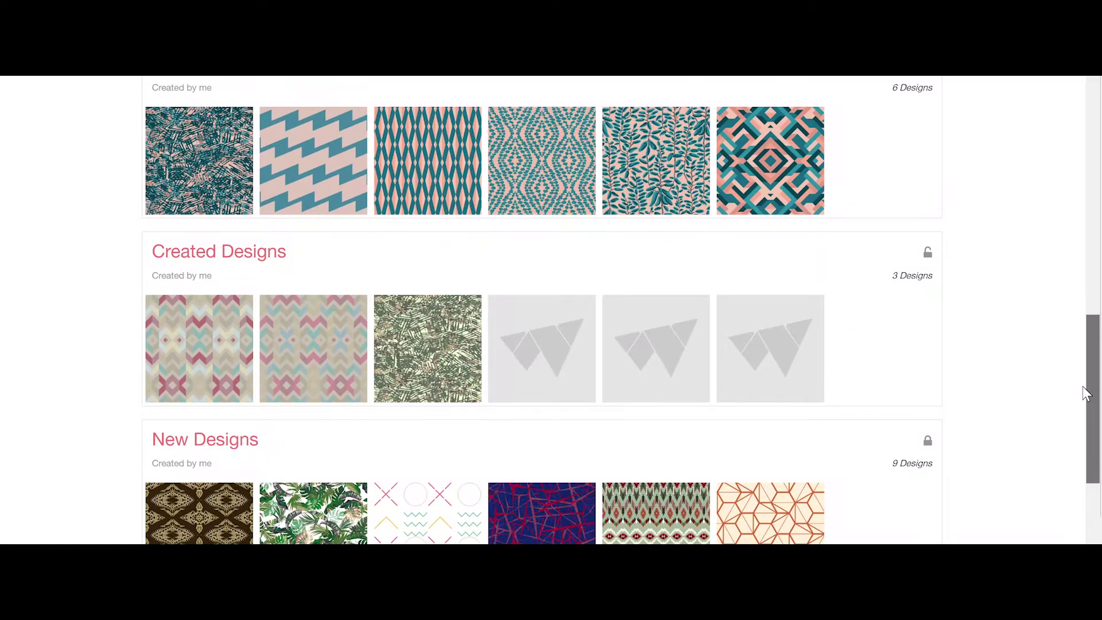
drag(1085, 394, 1077, 145)
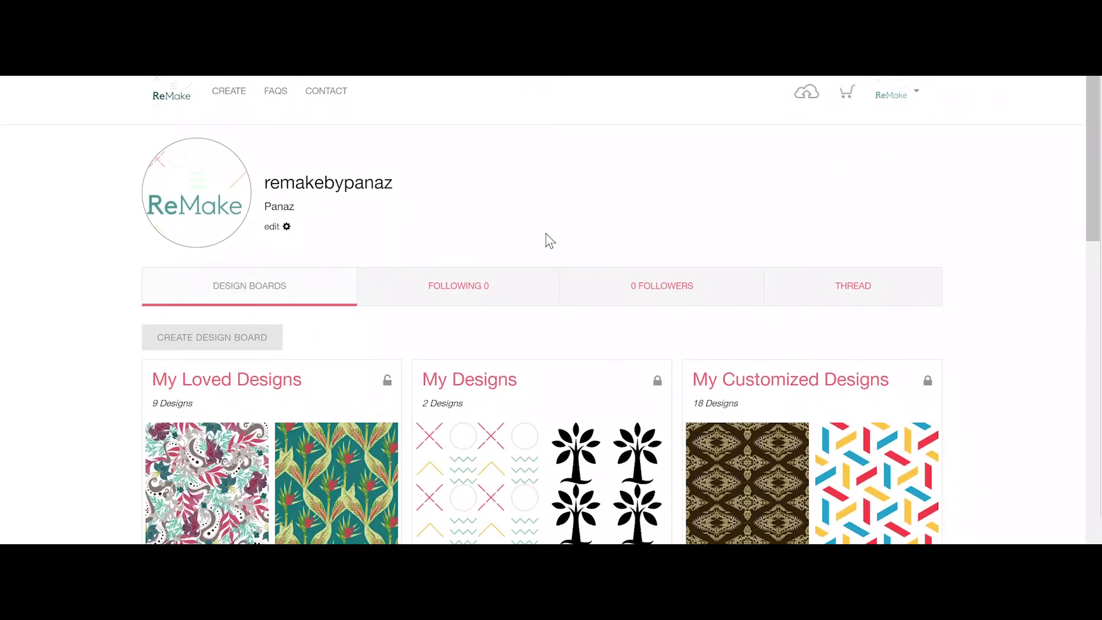
Create a new design board named 'Reception Area', leaving it set to Private
click(217, 339)
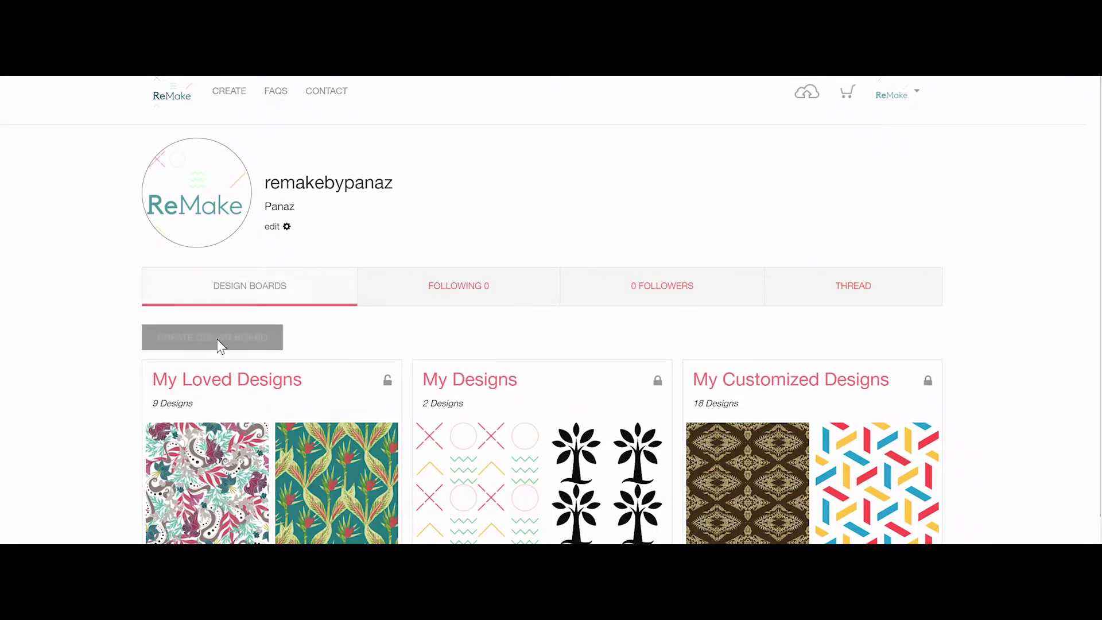
text(R)
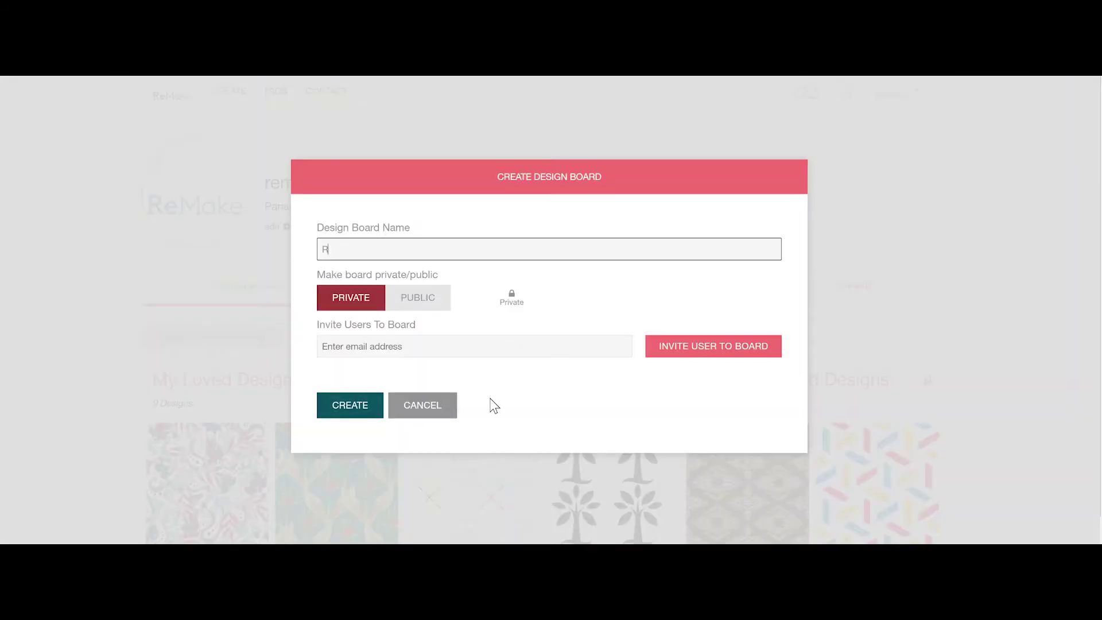
text(eception Area)
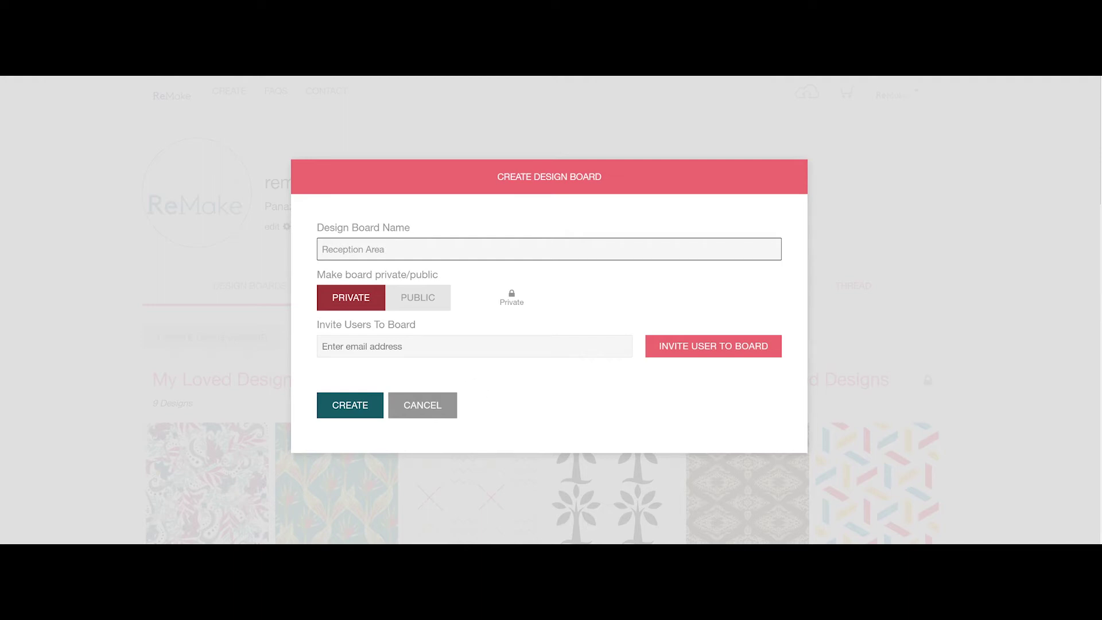
click(429, 305)
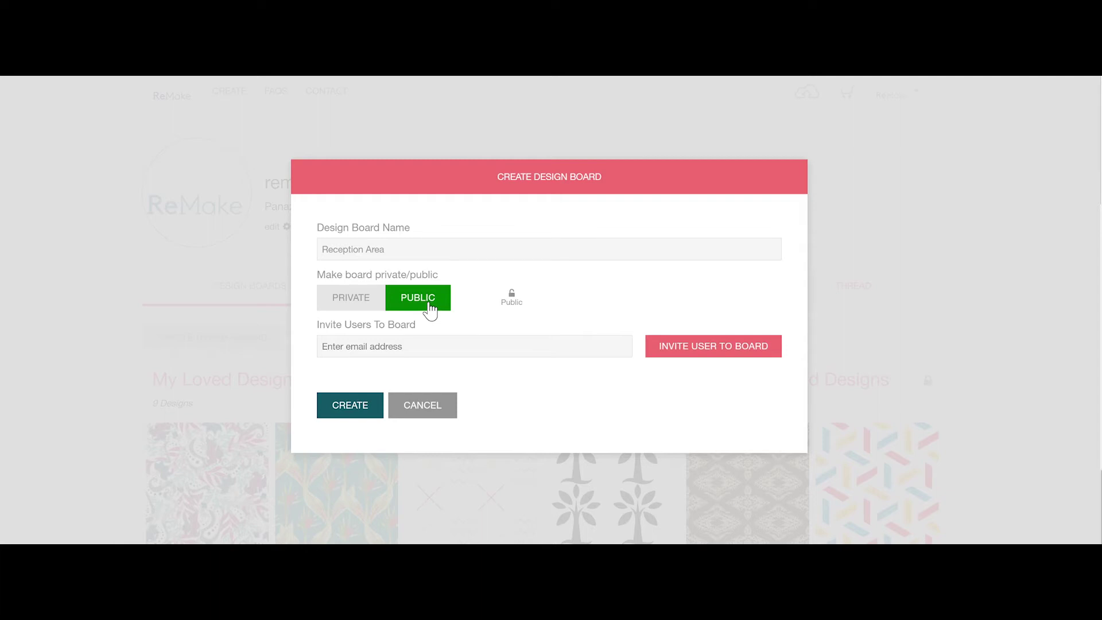
click(365, 309)
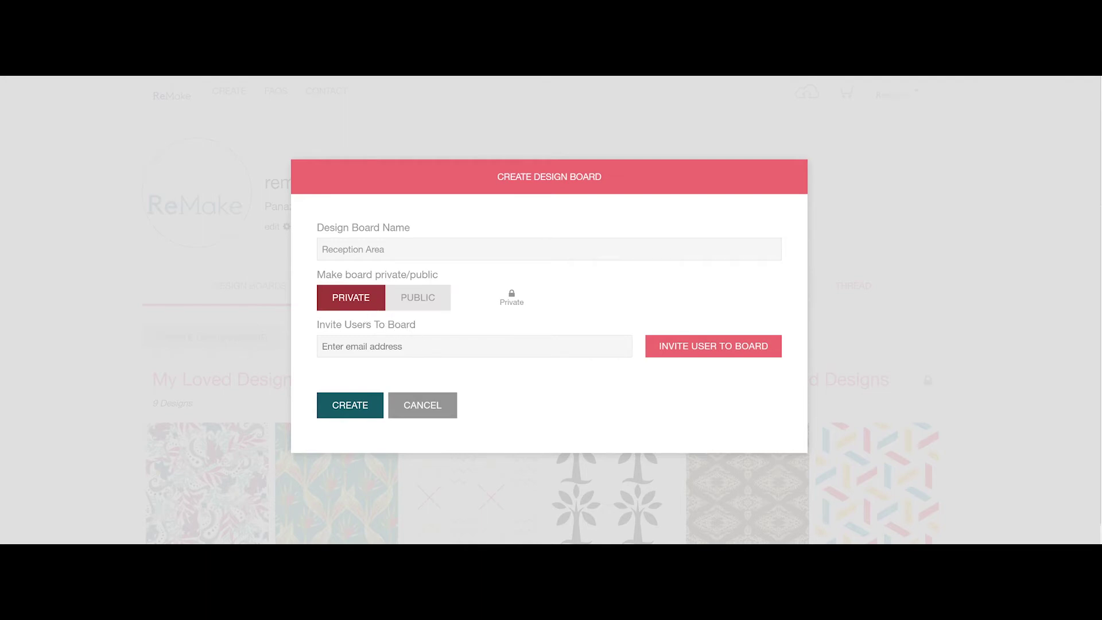
click(322, 346)
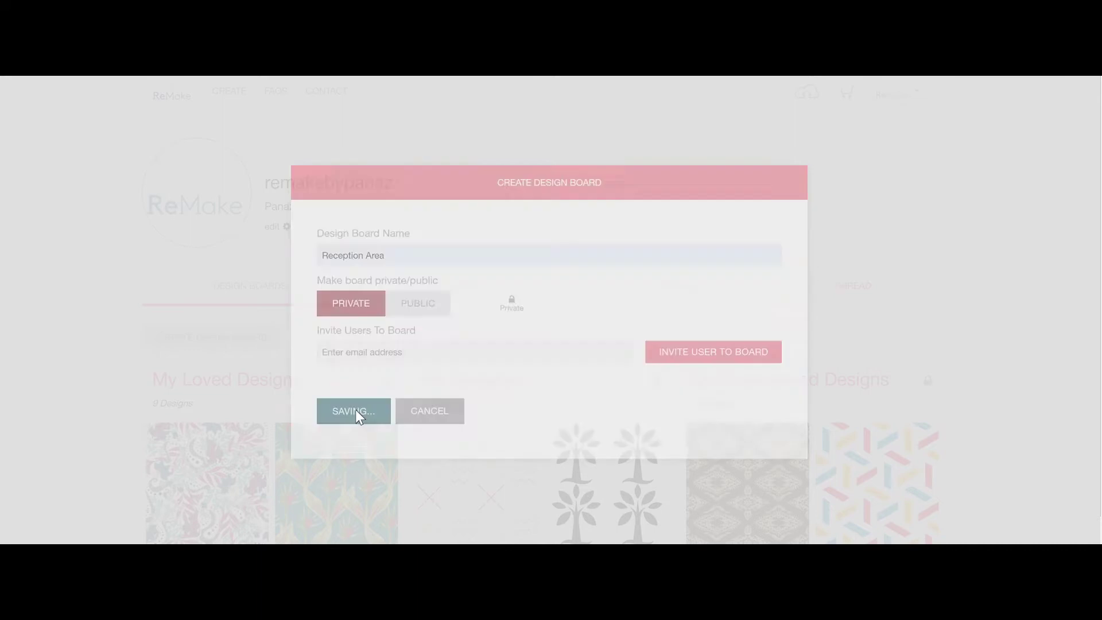
click(355, 408)
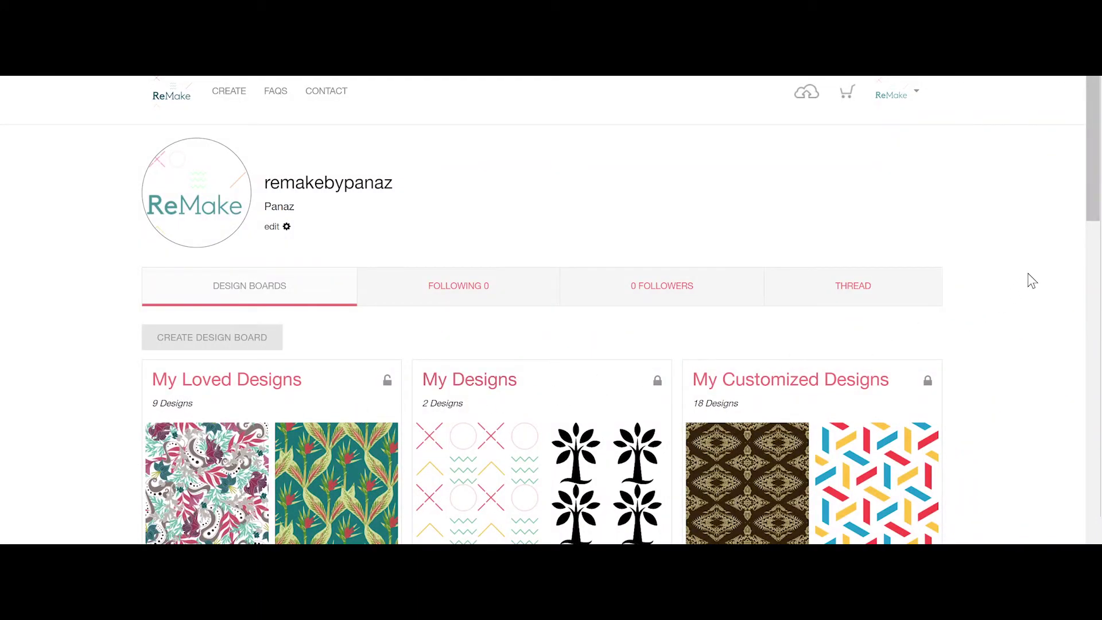
Love the Capsules pattern in the catalogue and start tacking it to a board
drag(1093, 204, 1095, 529)
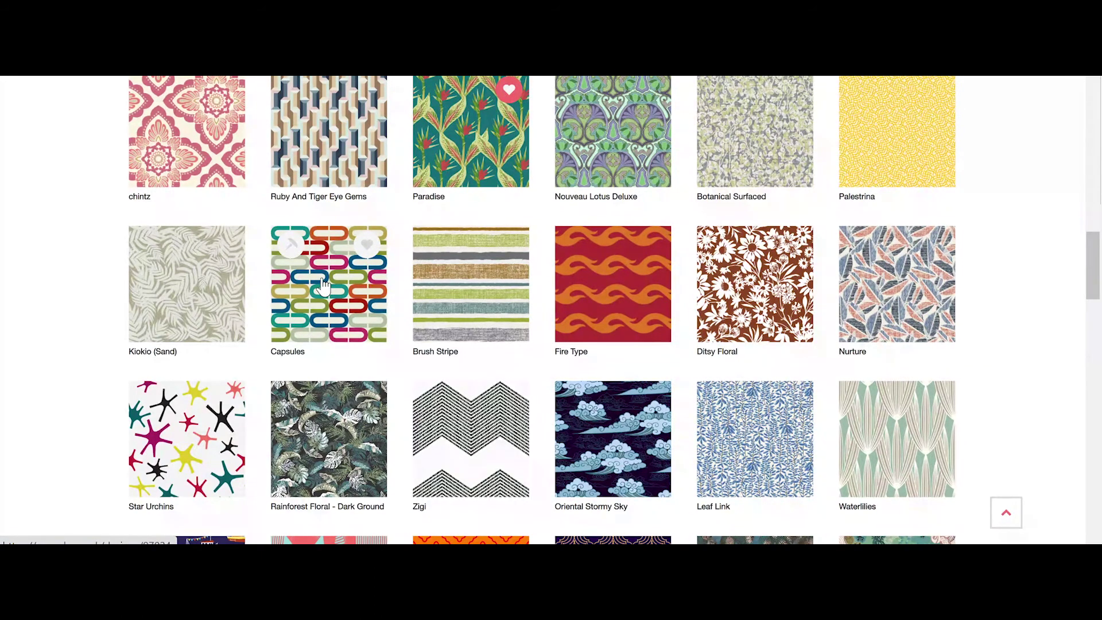
click(368, 251)
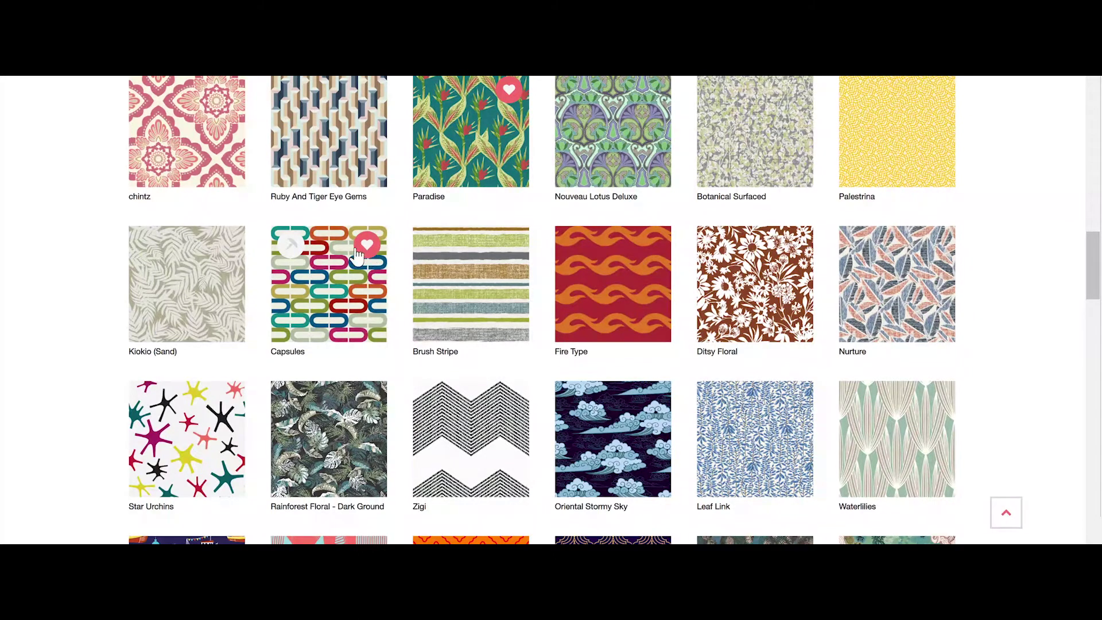
click(290, 250)
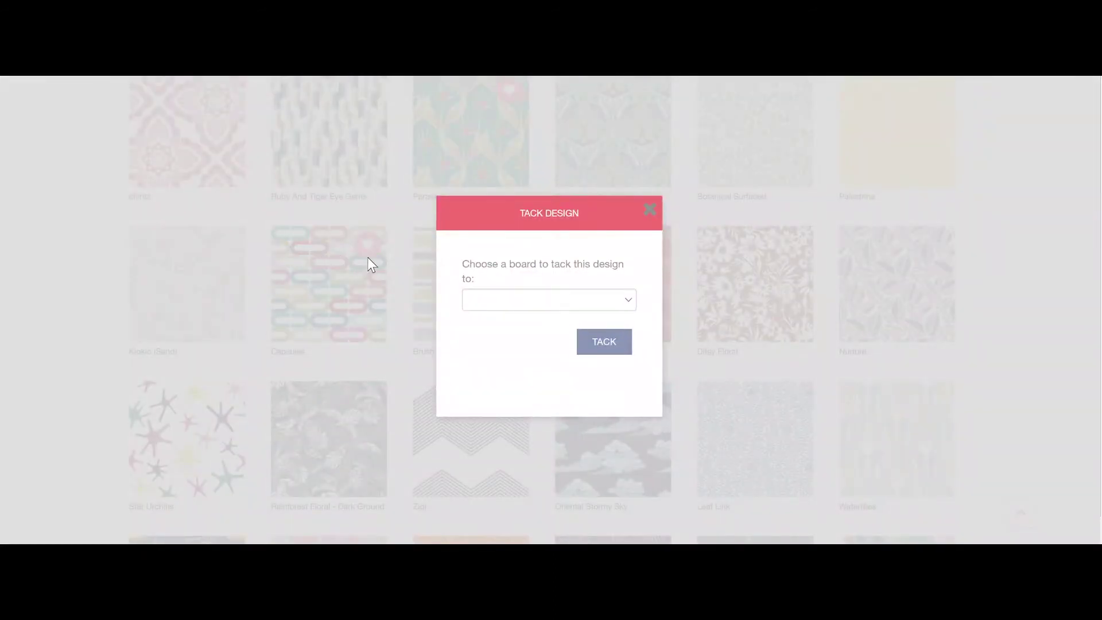
Check the board list, dismiss the Tack Design prompt and open the Capsules design page
click(615, 300)
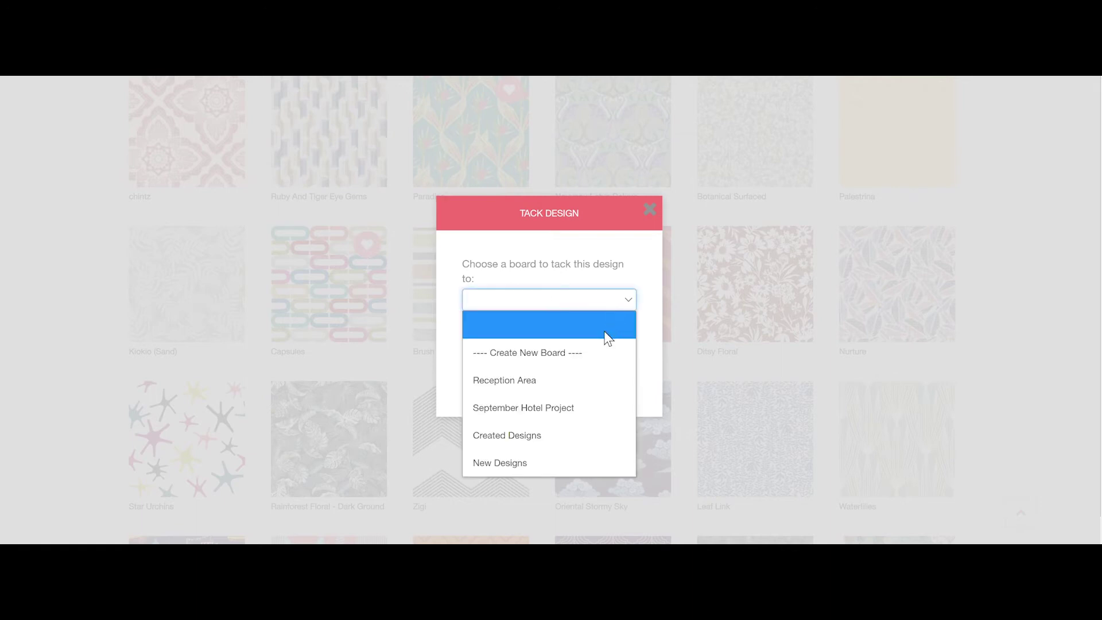
click(560, 454)
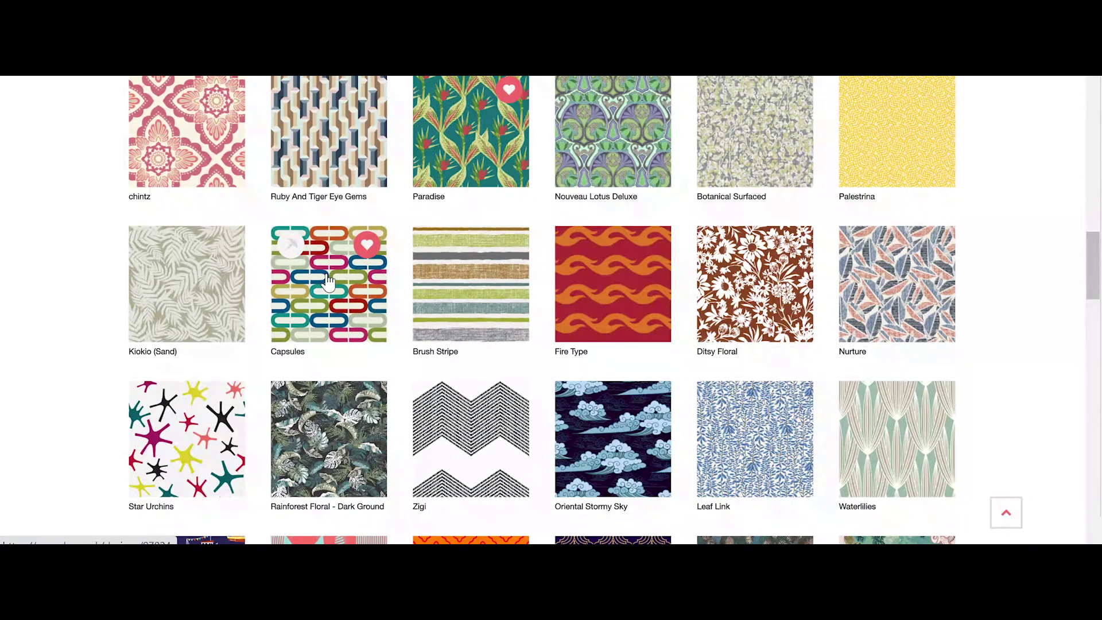
click(328, 281)
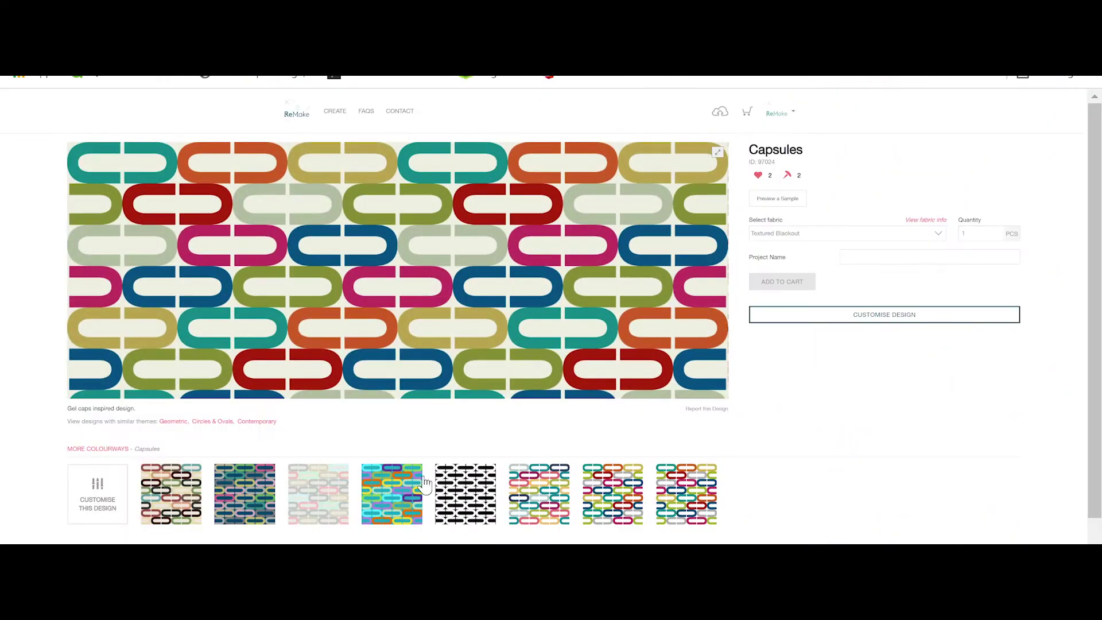
Cycle through the Capsules colourways until the teal and pink one (ID 102095) is shown
click(457, 488)
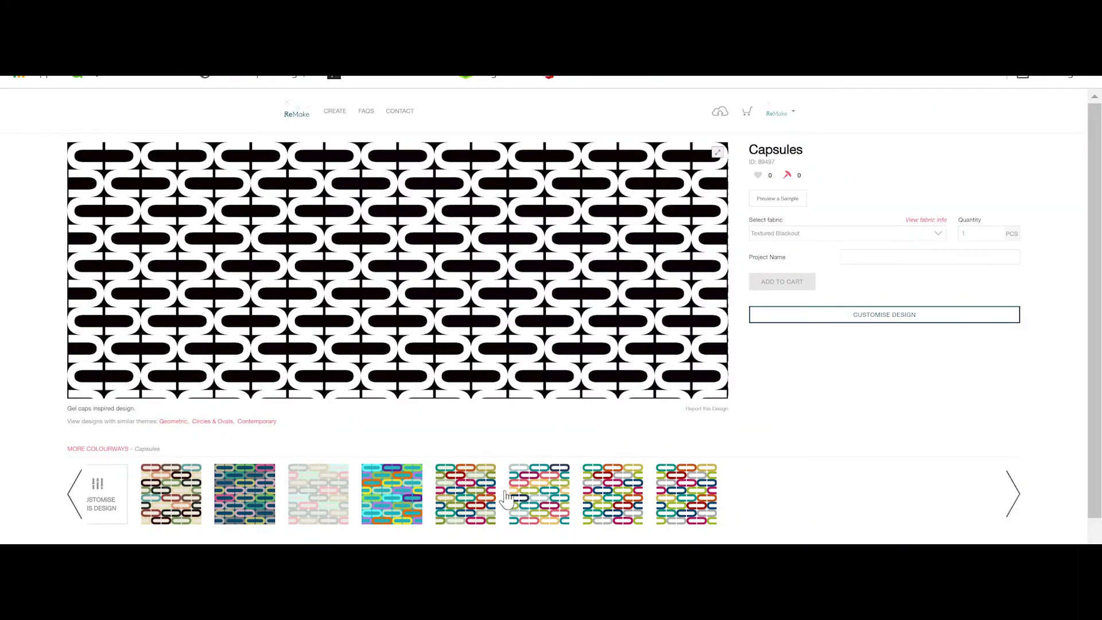
click(402, 496)
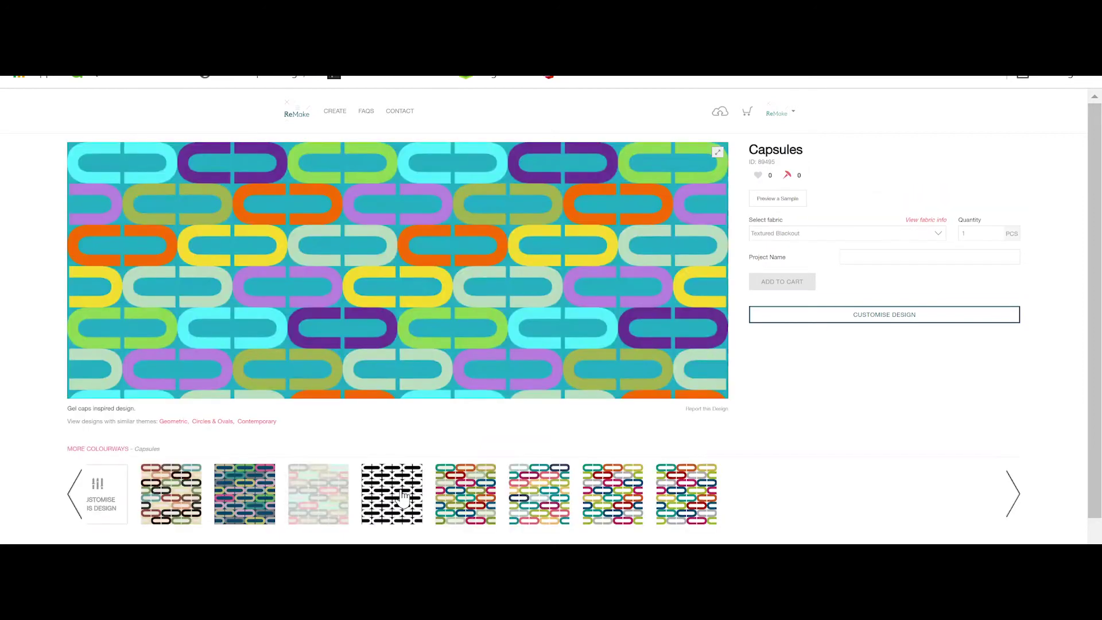
click(332, 495)
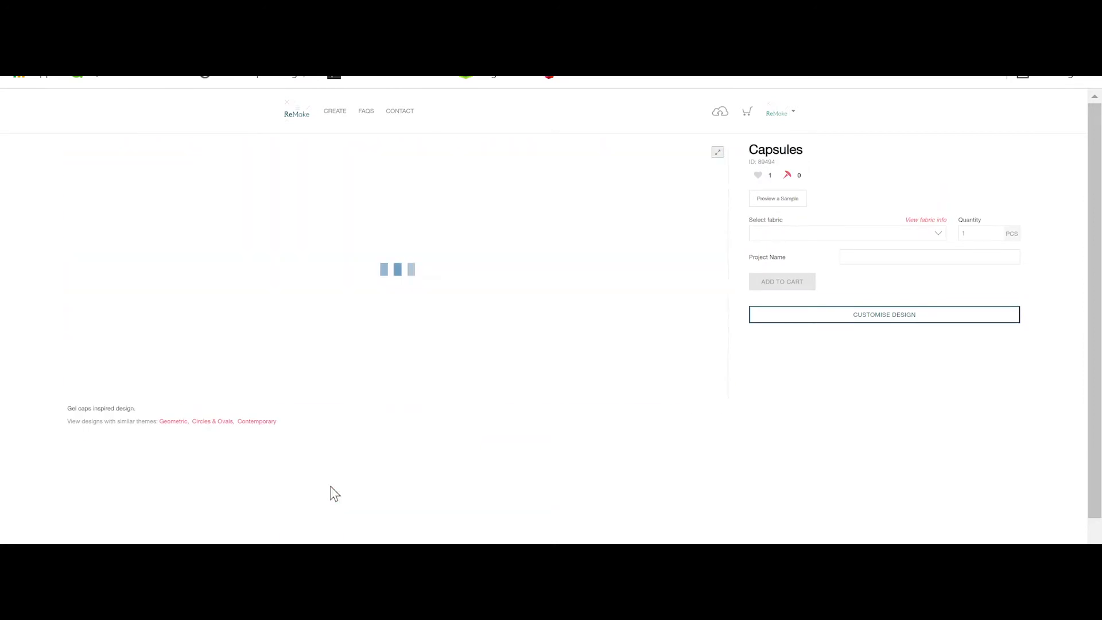
click(185, 496)
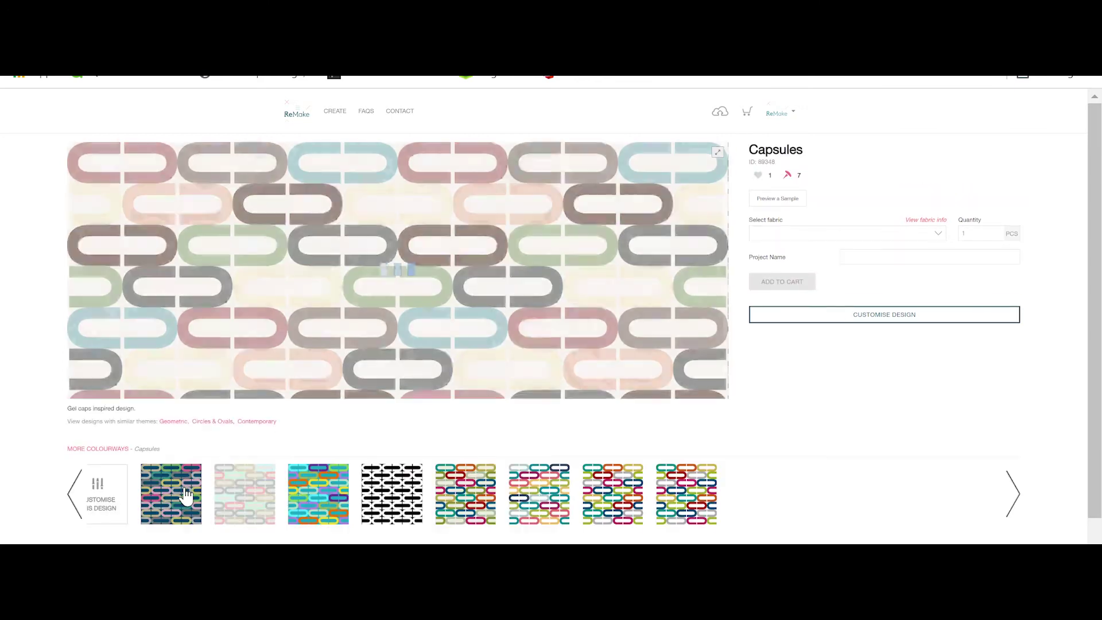
click(528, 505)
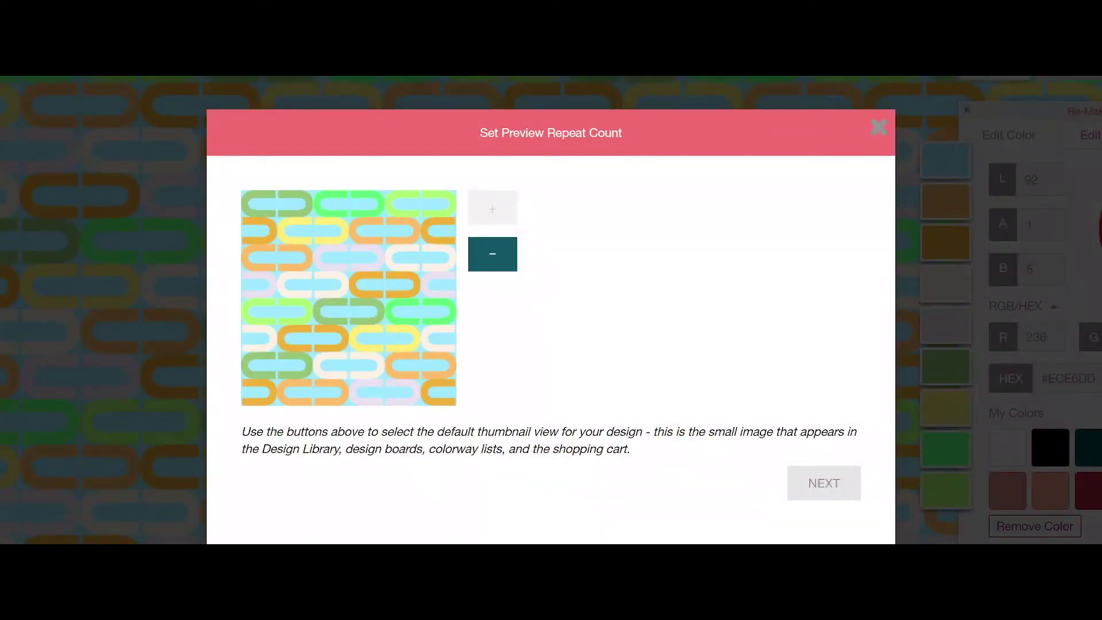
Save the customised Capsules design and list the boards offered in the Success dialog
click(847, 487)
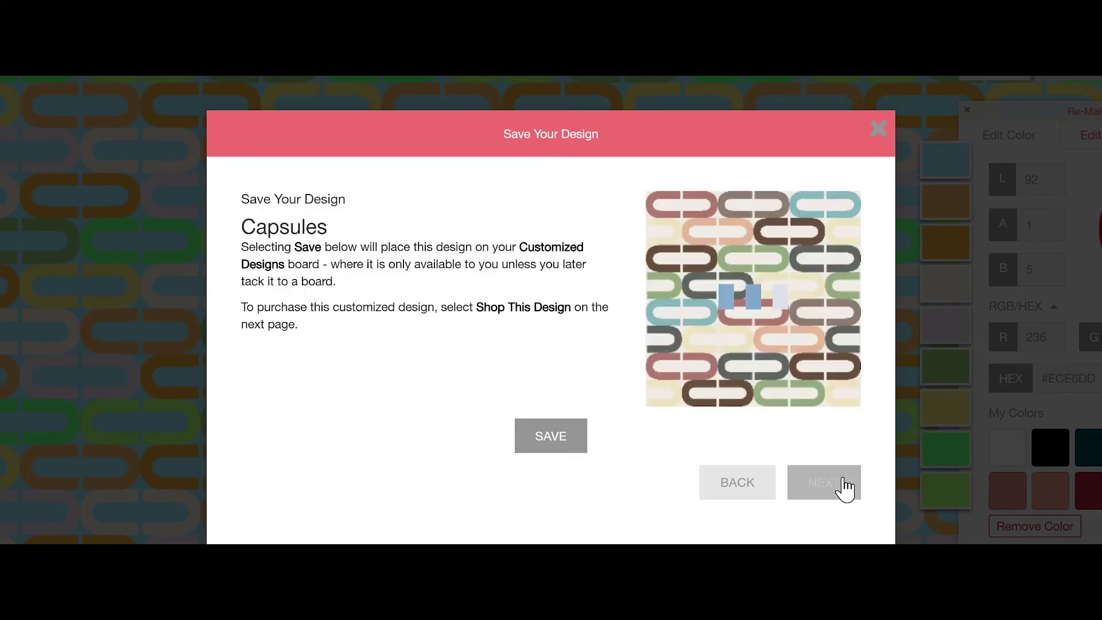
click(541, 440)
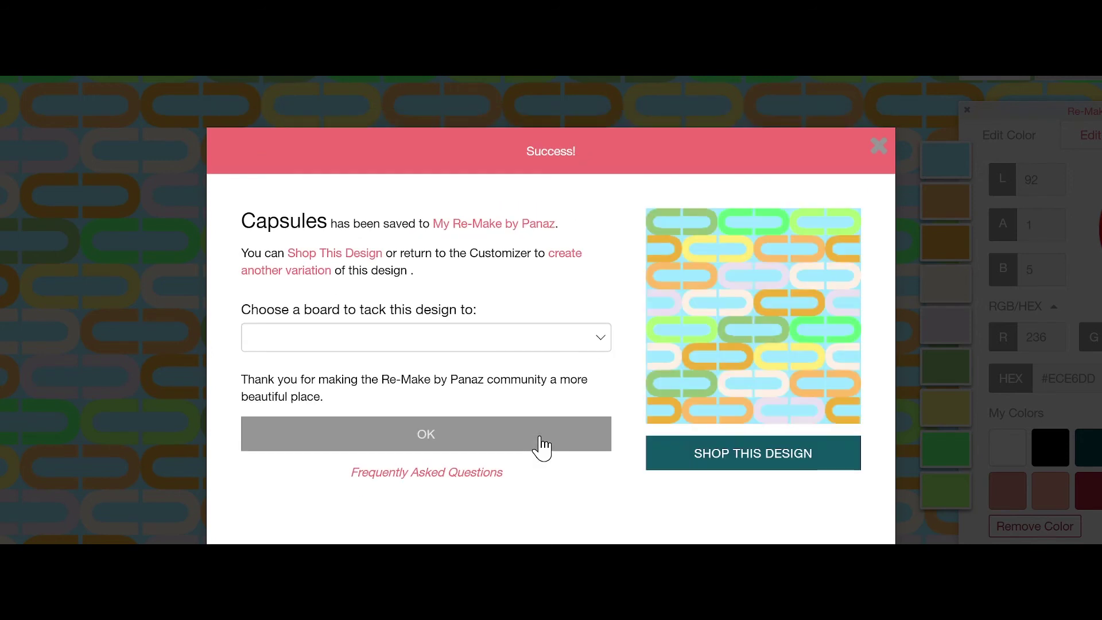
click(601, 345)
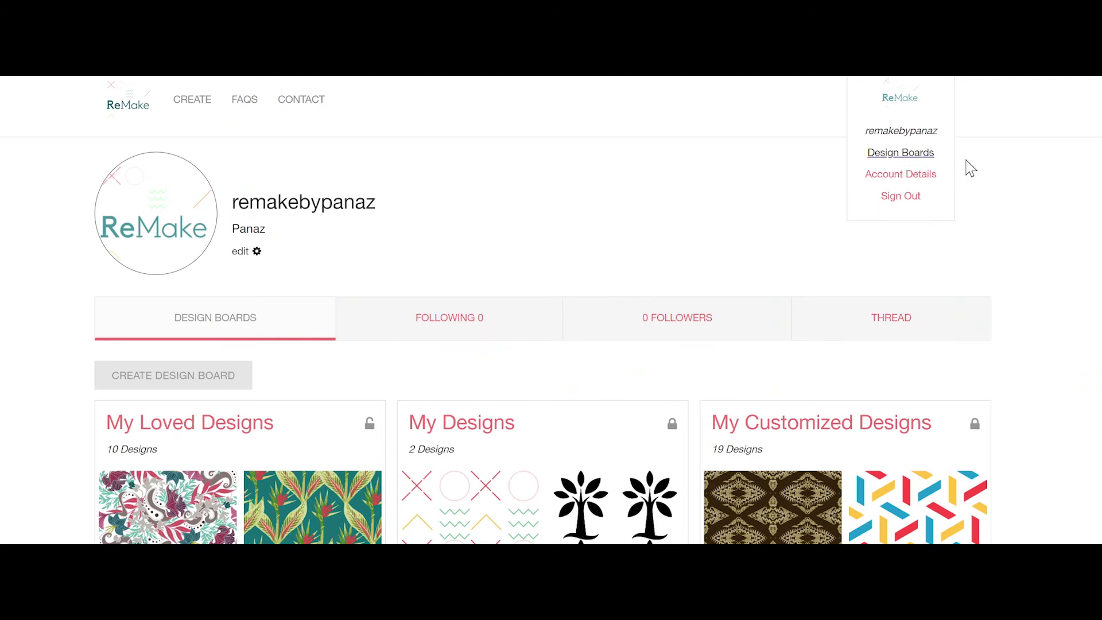
Browse My Customized Designs and My Loved Designs, then open Capsules and start tacking it
click(851, 422)
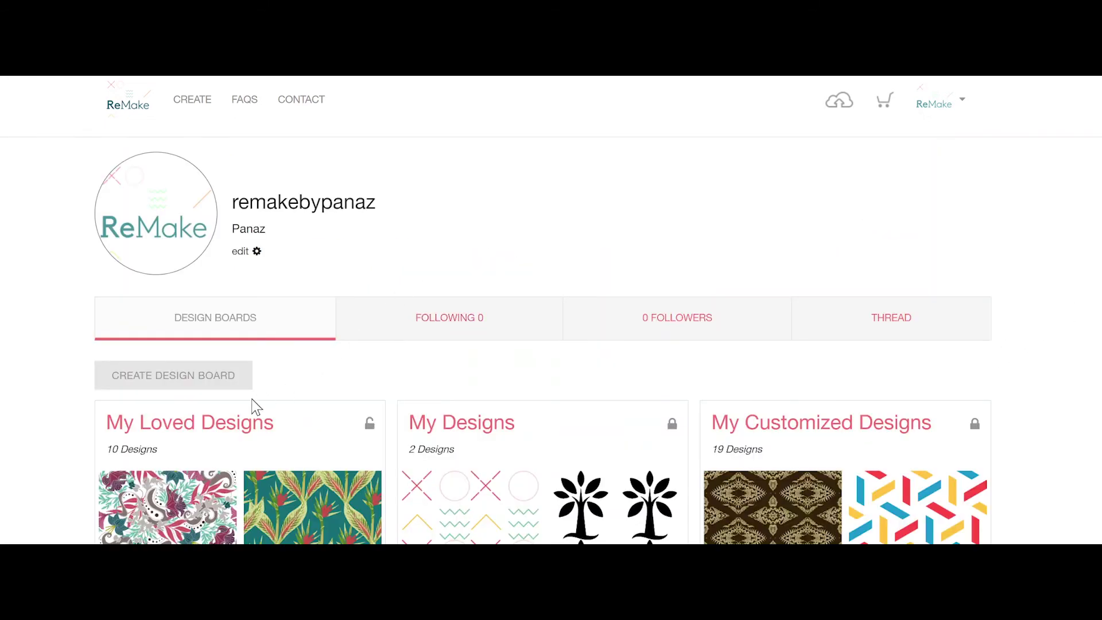
click(216, 425)
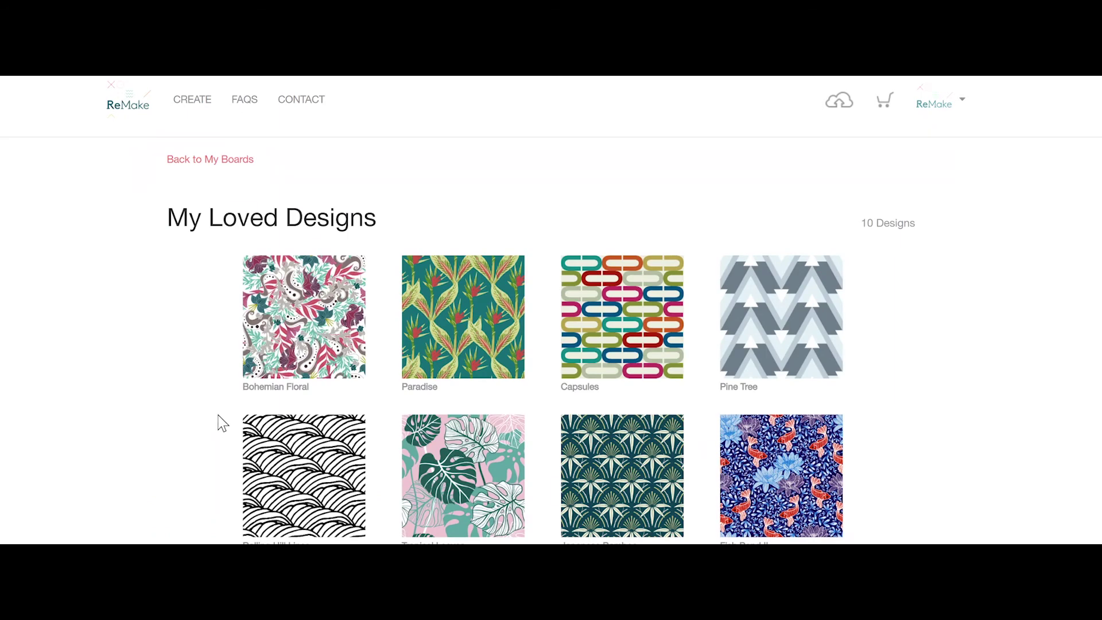
click(635, 347)
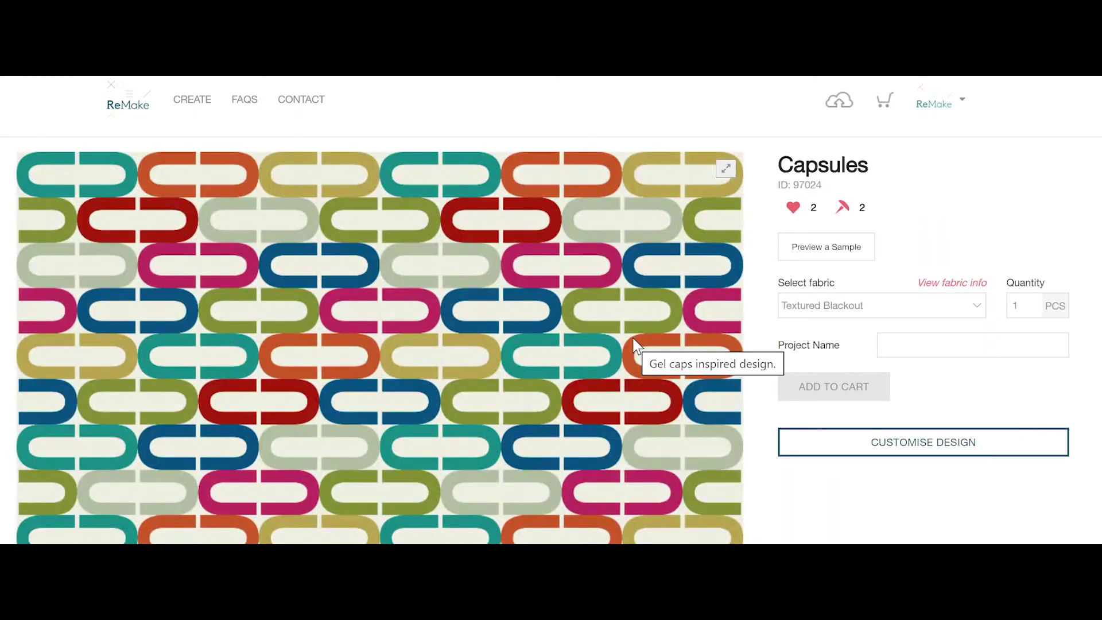
click(842, 210)
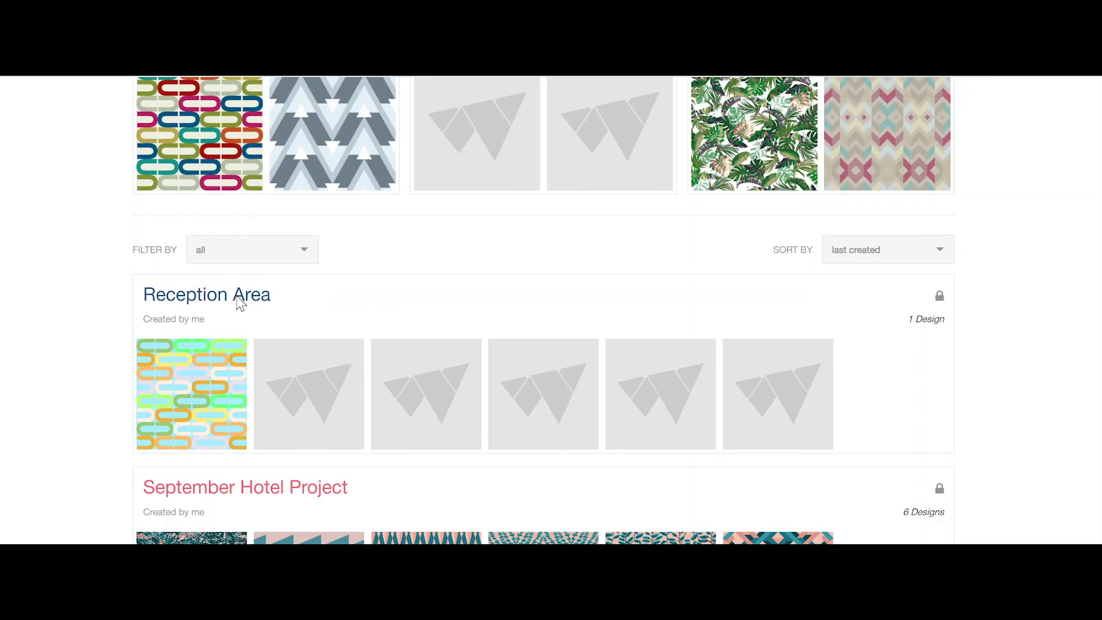
Open the Reception Area board, cancel removing its Capsules design, and open the board's edit settings
click(237, 299)
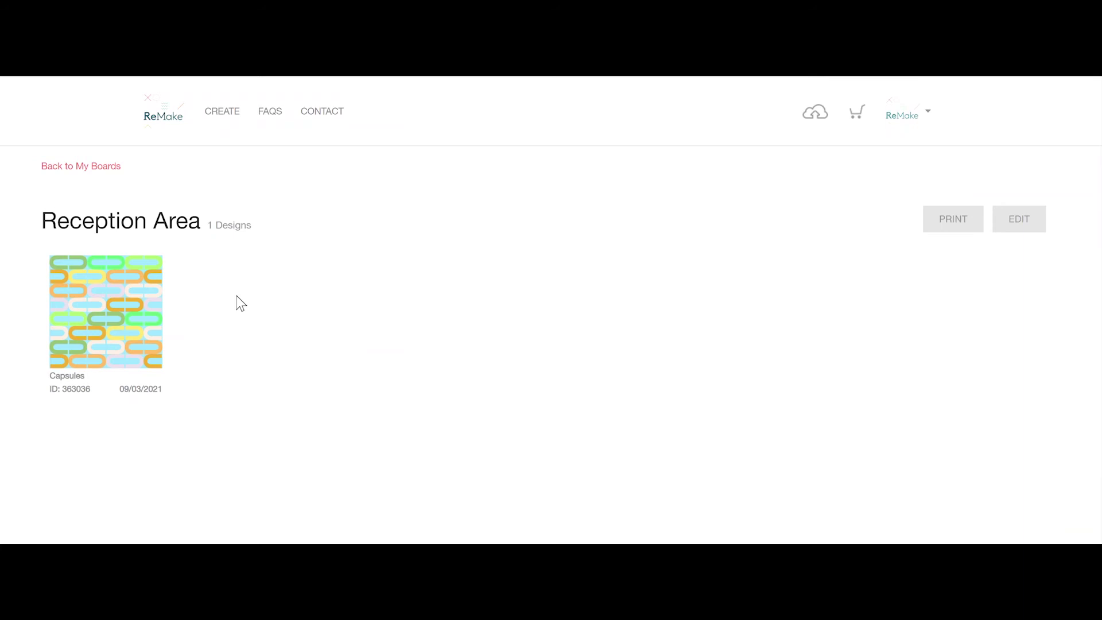
mouse_move(140, 324)
click(149, 269)
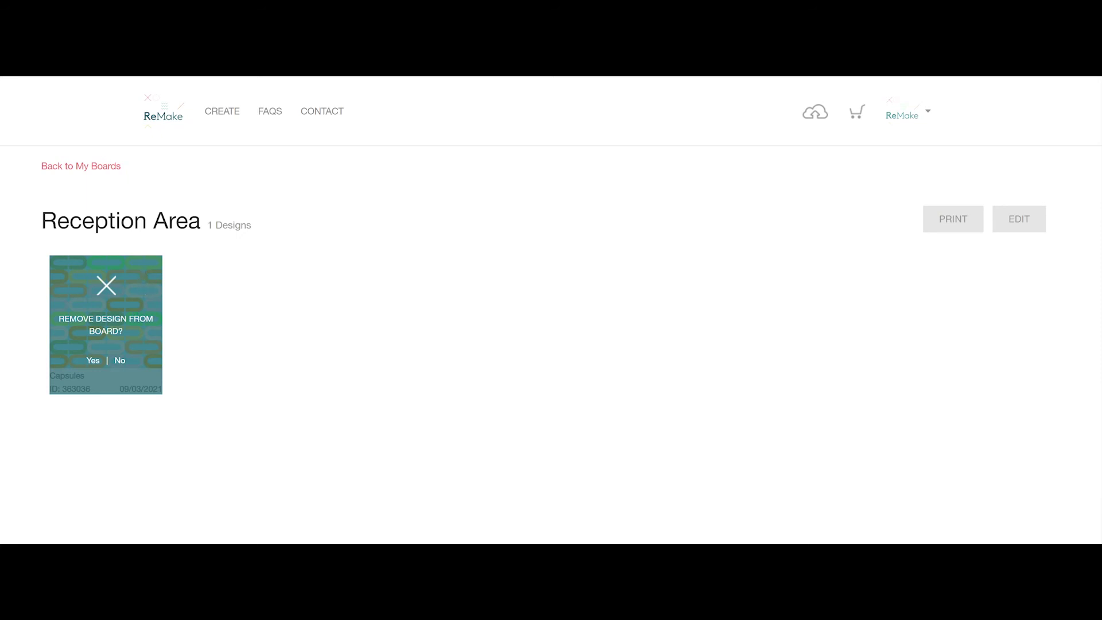
click(120, 361)
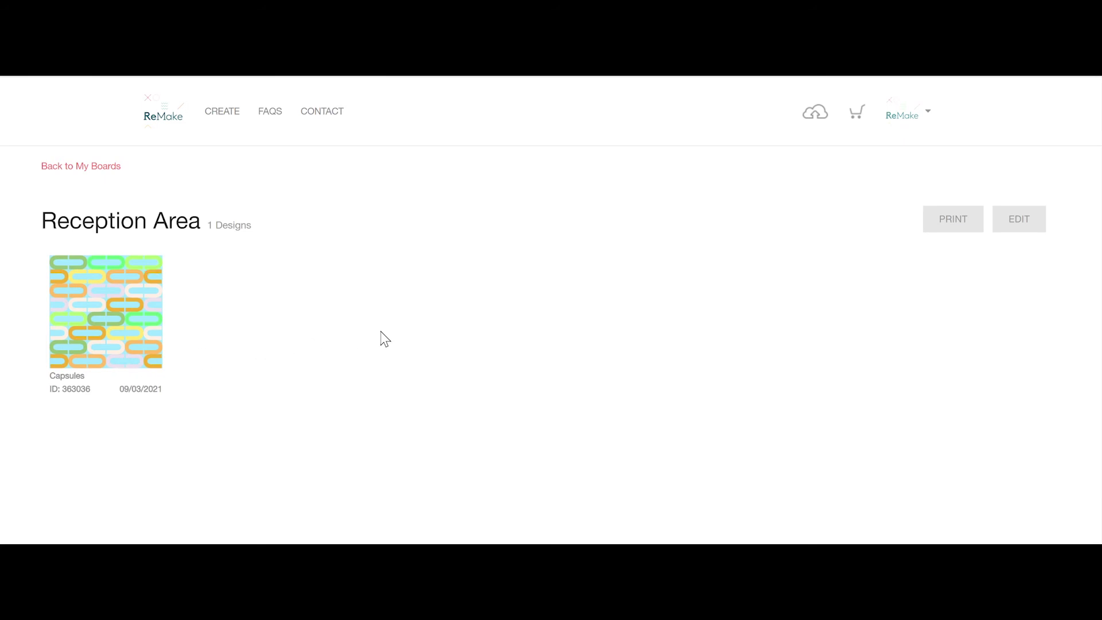
click(1019, 229)
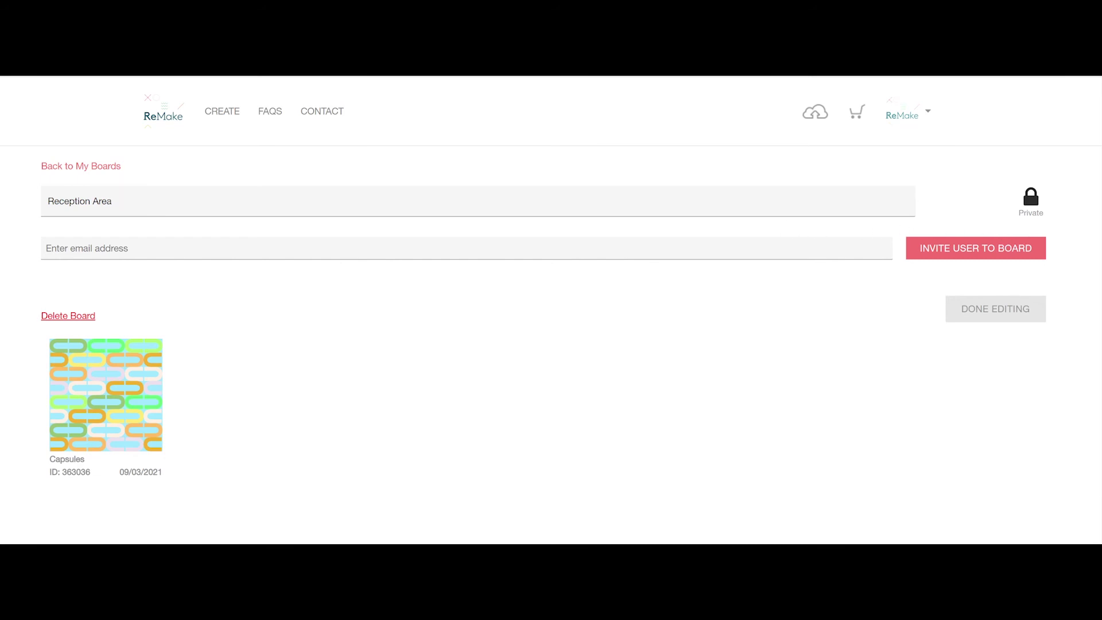
drag(113, 201, 18, 202)
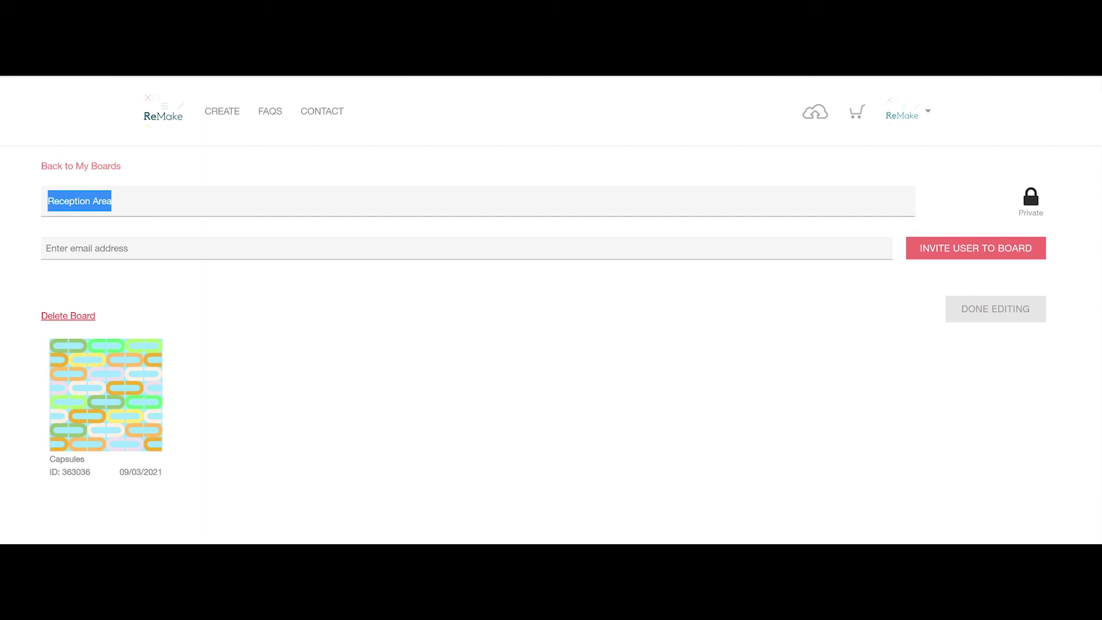
key(Tab)
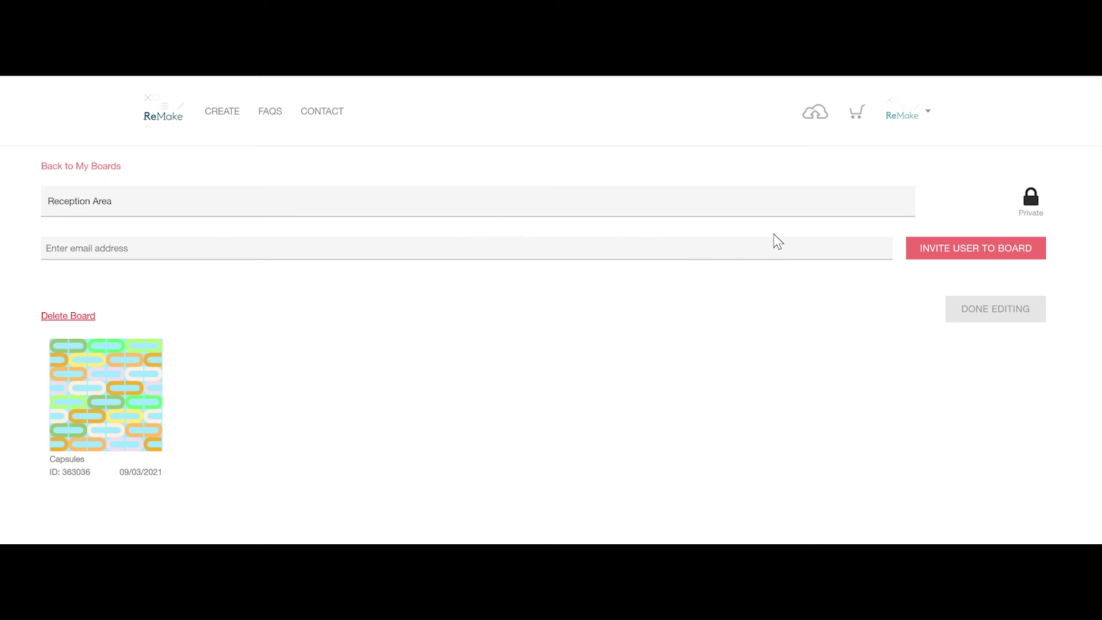